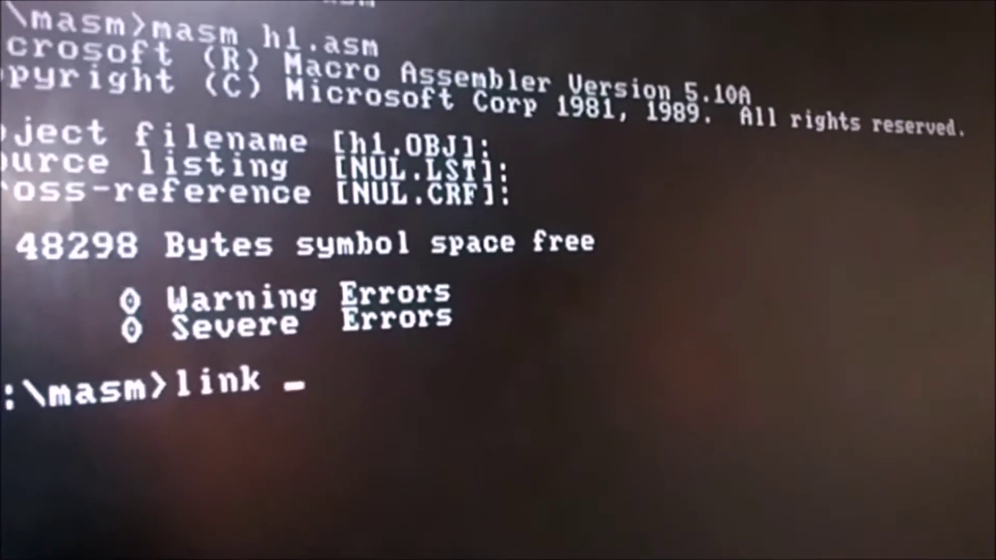
text(h1.as)
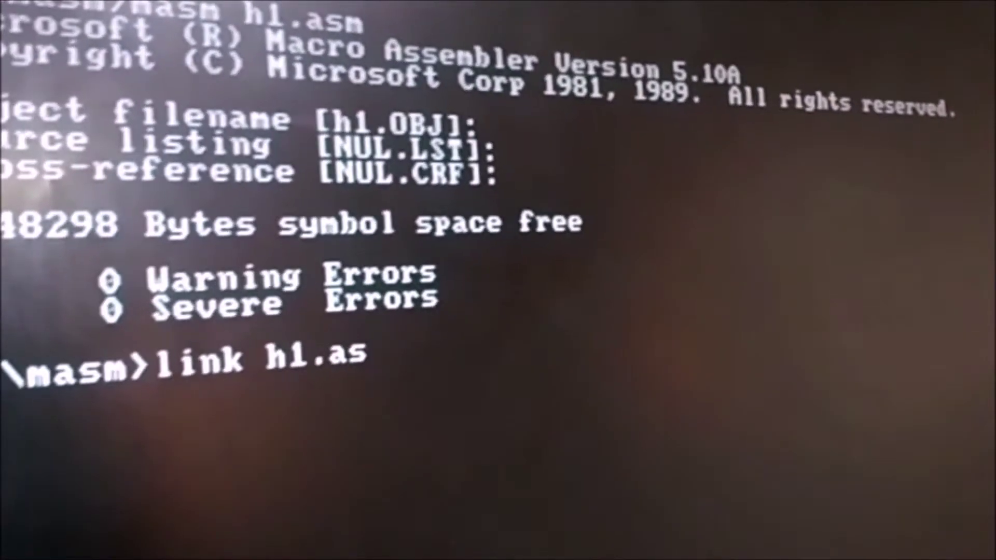
text(m)
Step: Link h1.obj with the Overlay Linker, finishing with only the L4021 no-stack-segment warning
key(BackSpace)
key(BackSpace)
key(BackSpace)
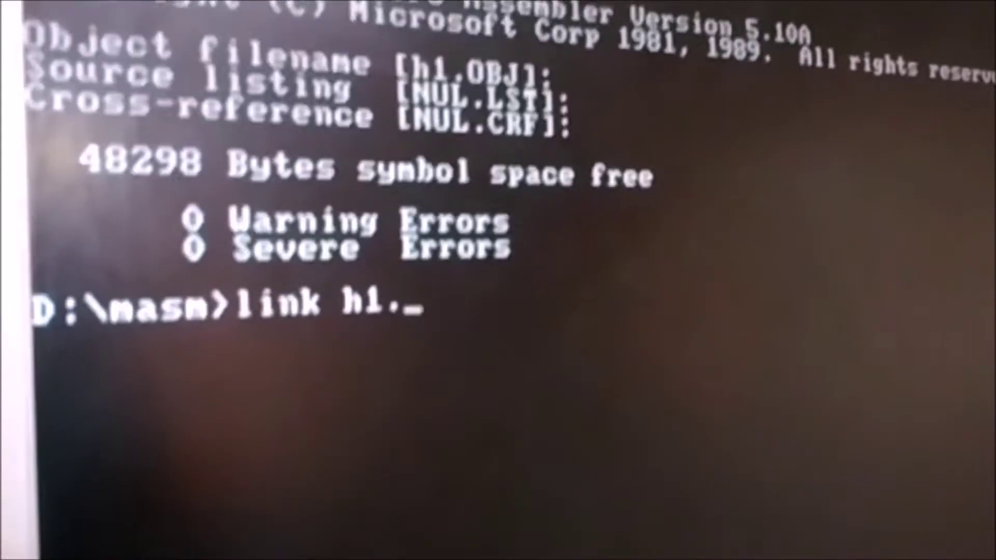
text(obj;)
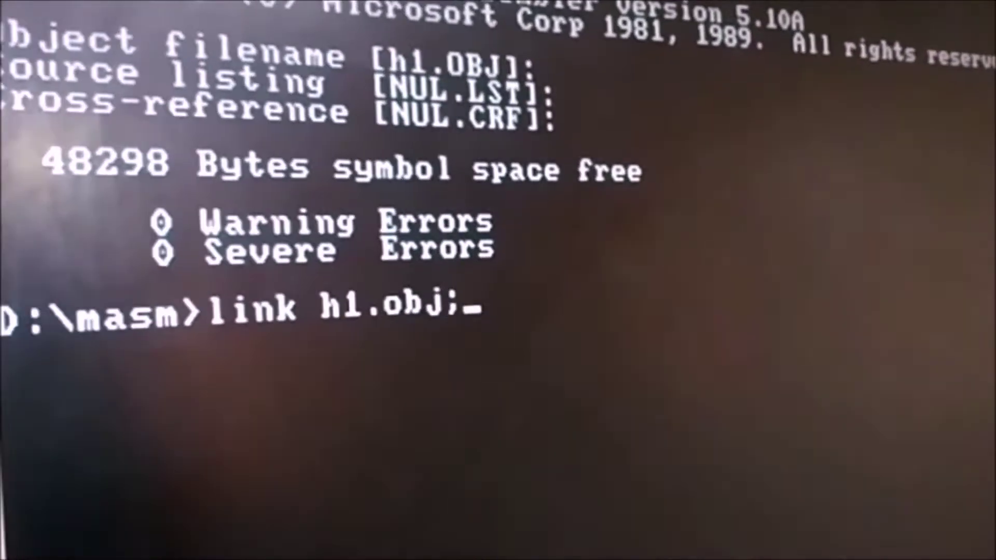
key(Return)
key(Return)
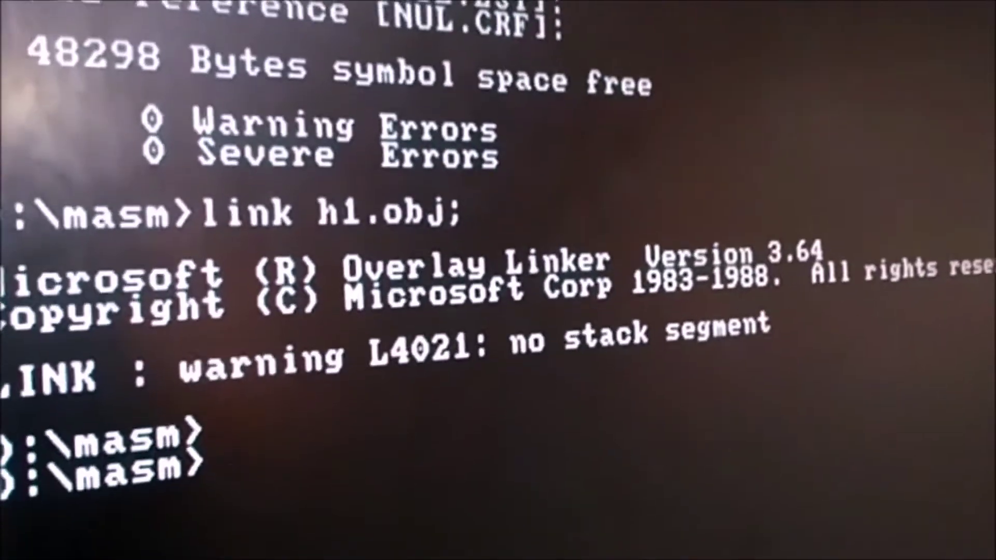